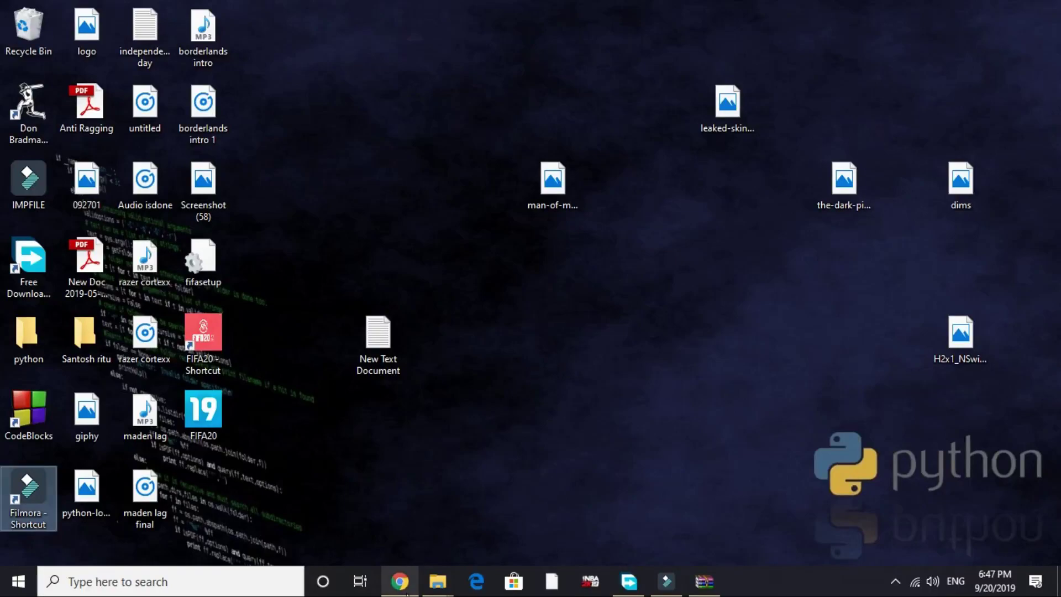
- Bring Chrome forward and rerun the 'download x360ce' Google search
mouse_move(400, 580)
click(403, 514)
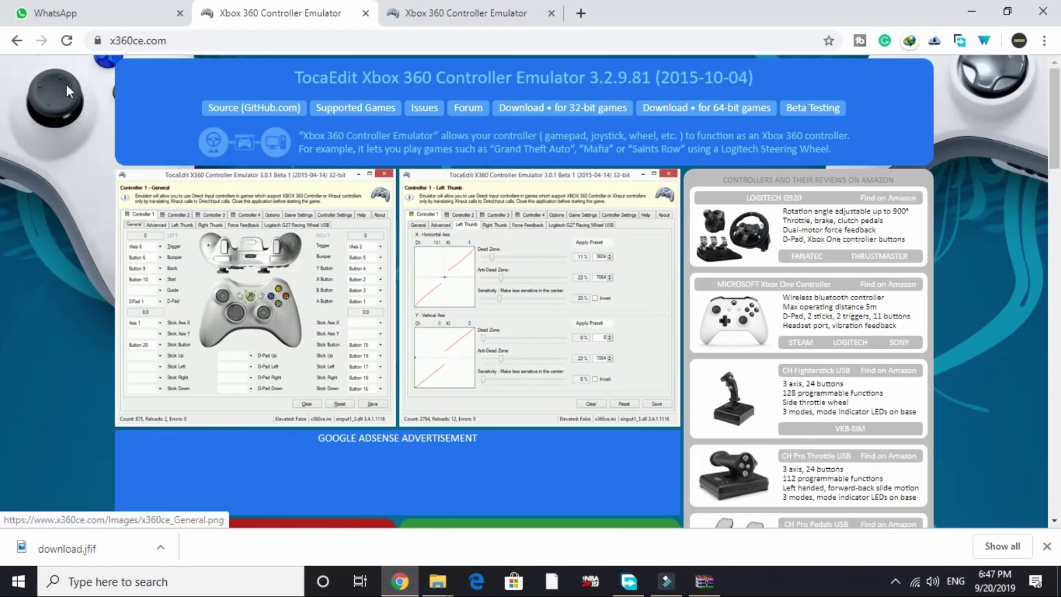
click(16, 40)
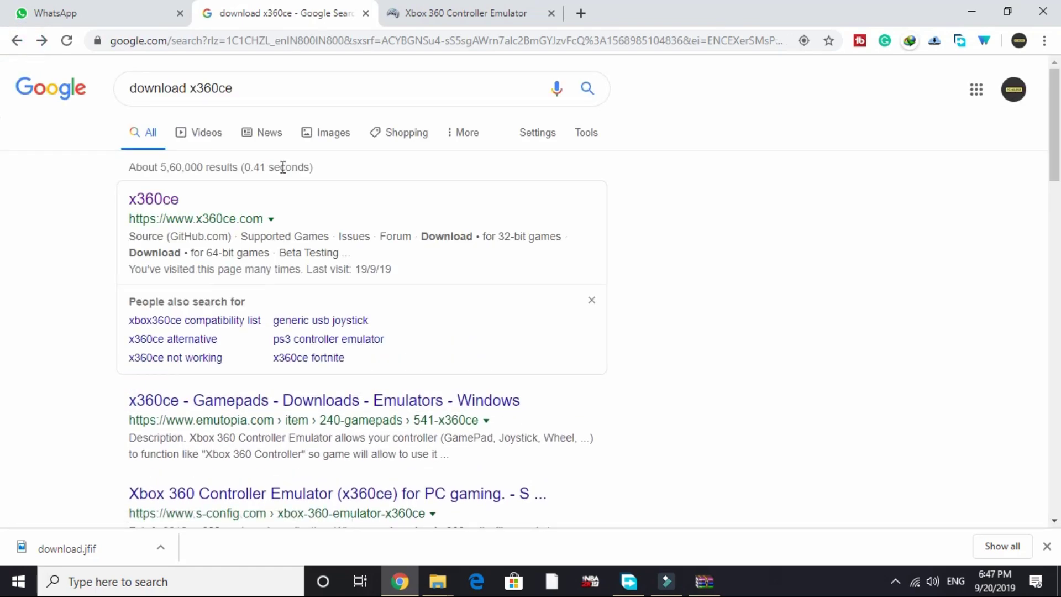
click(237, 92)
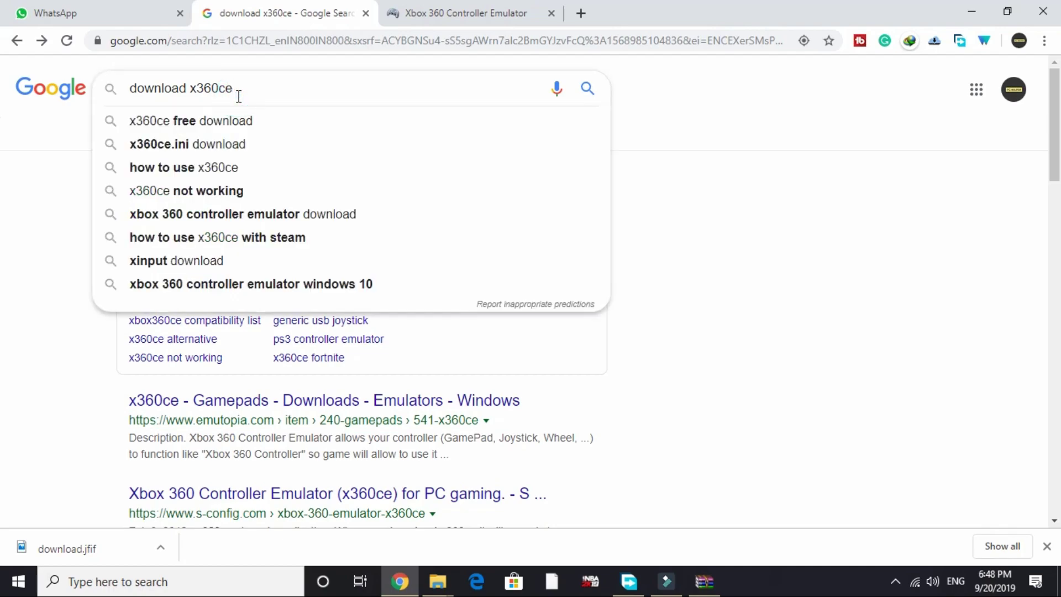
key(Return)
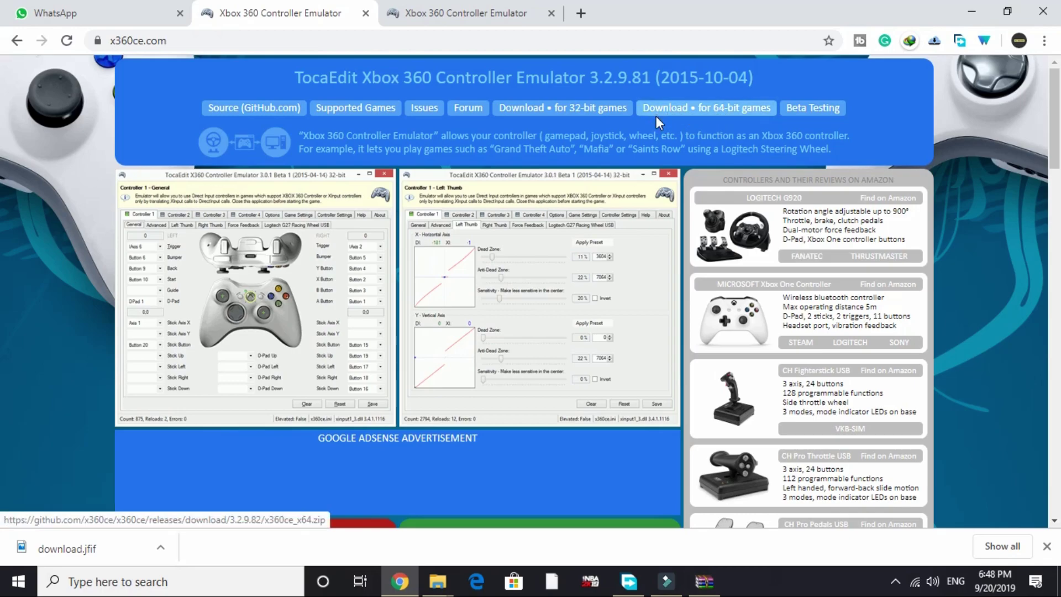
- Download both the 64-bit and 32-bit x360ce builds from x360ce.com
click(681, 112)
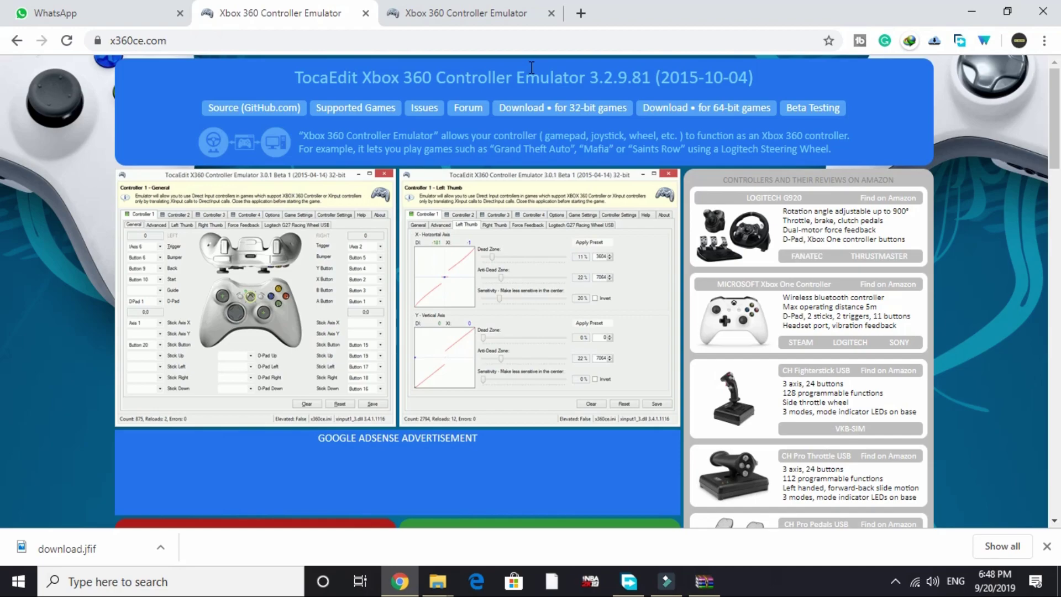
click(519, 110)
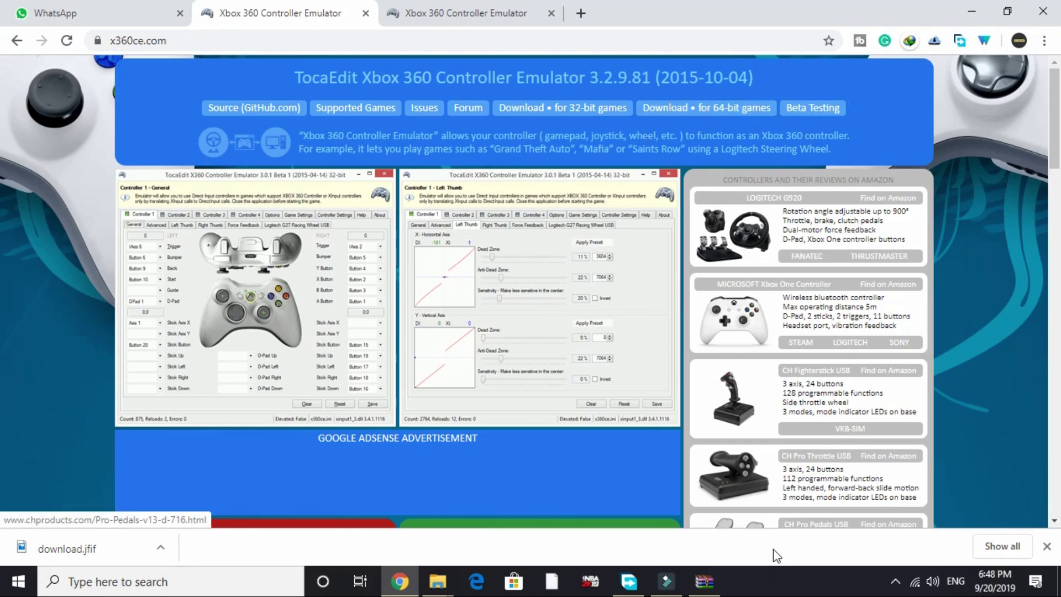
- Open x360ce_x64.zip from the download manager, close the WinRAR advert, and select x360ce_x64.exe
click(705, 581)
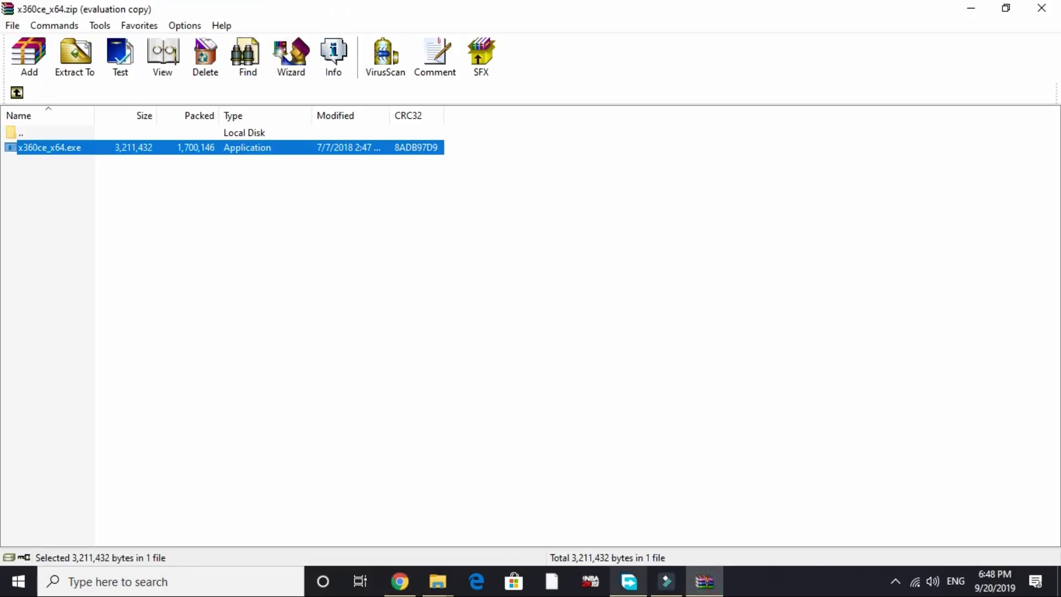
click(629, 582)
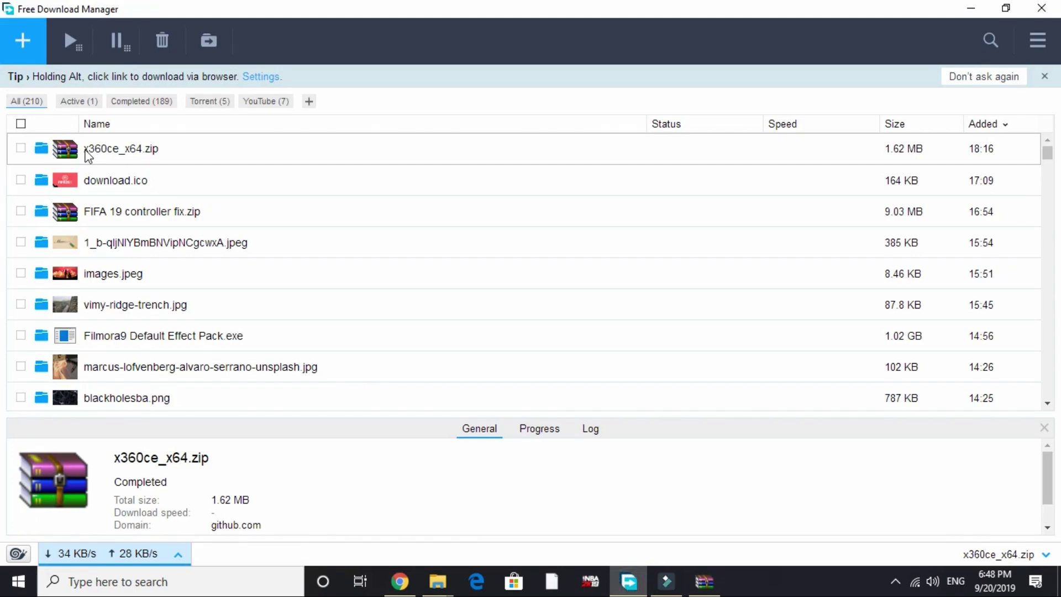
click(85, 149)
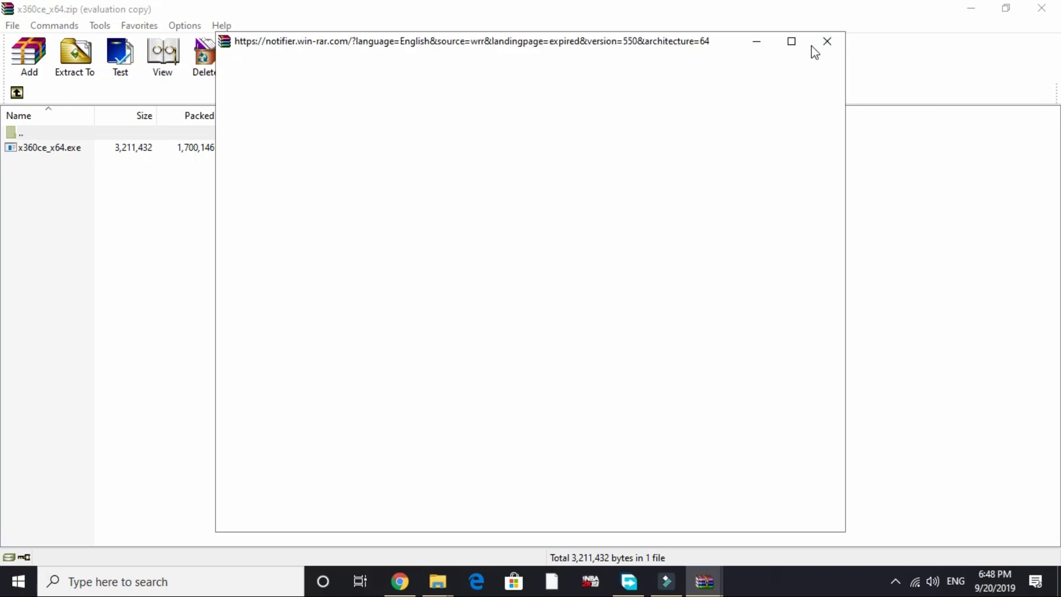
click(827, 40)
click(86, 150)
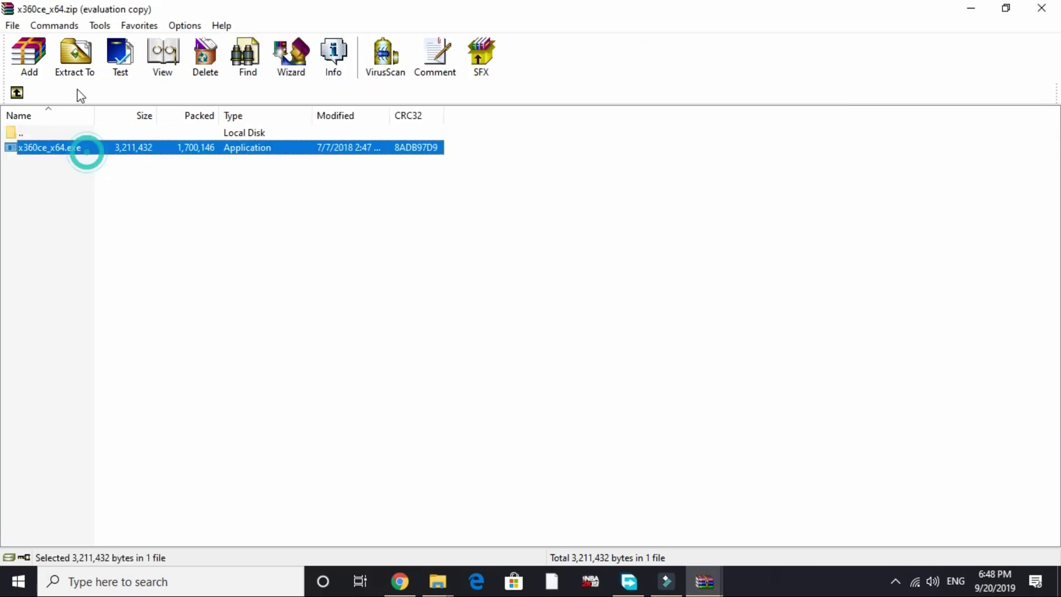
- Extract x360ce_x64.exe into D:\Games\FIFA 20, replacing existing copies with Yes to All
click(74, 71)
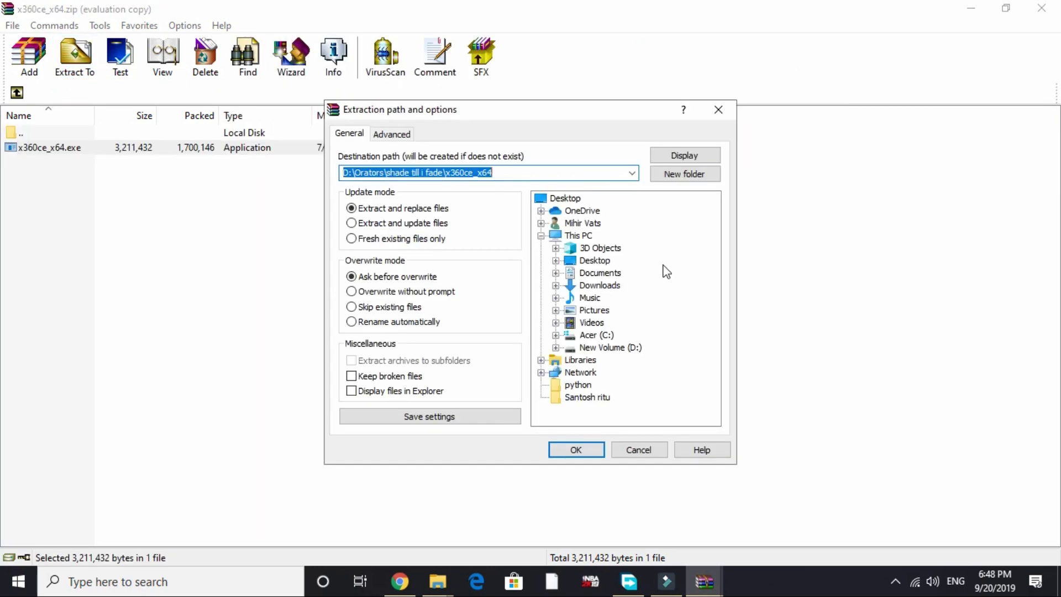
click(591, 348)
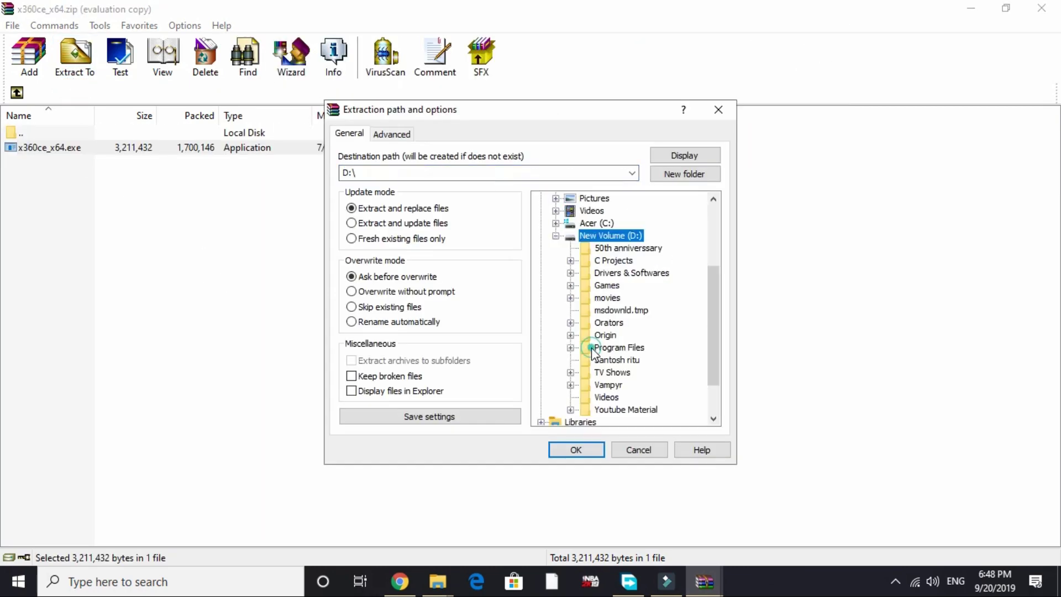
click(599, 286)
click(627, 335)
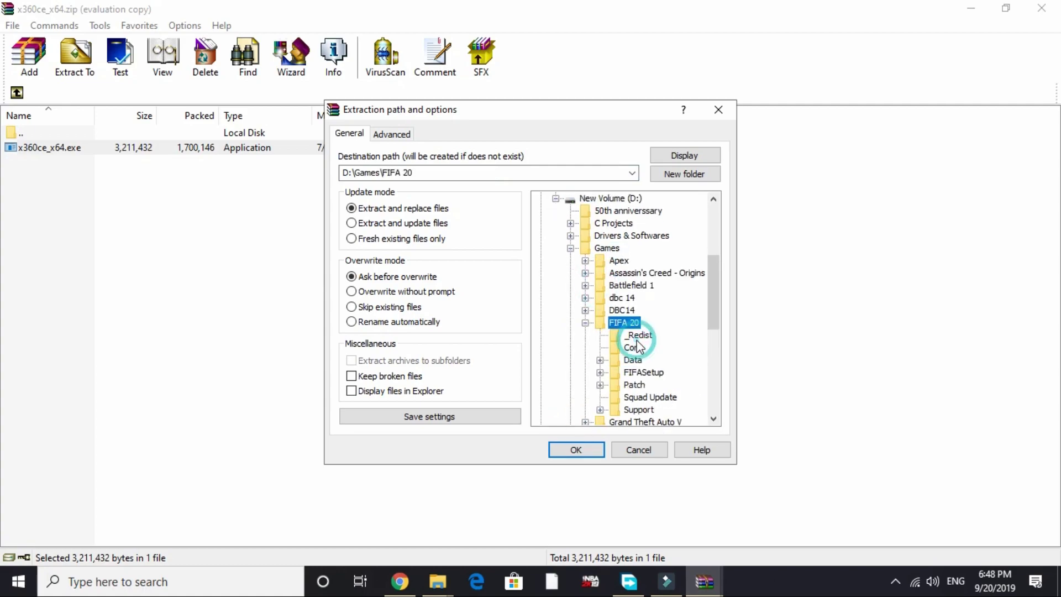
click(576, 450)
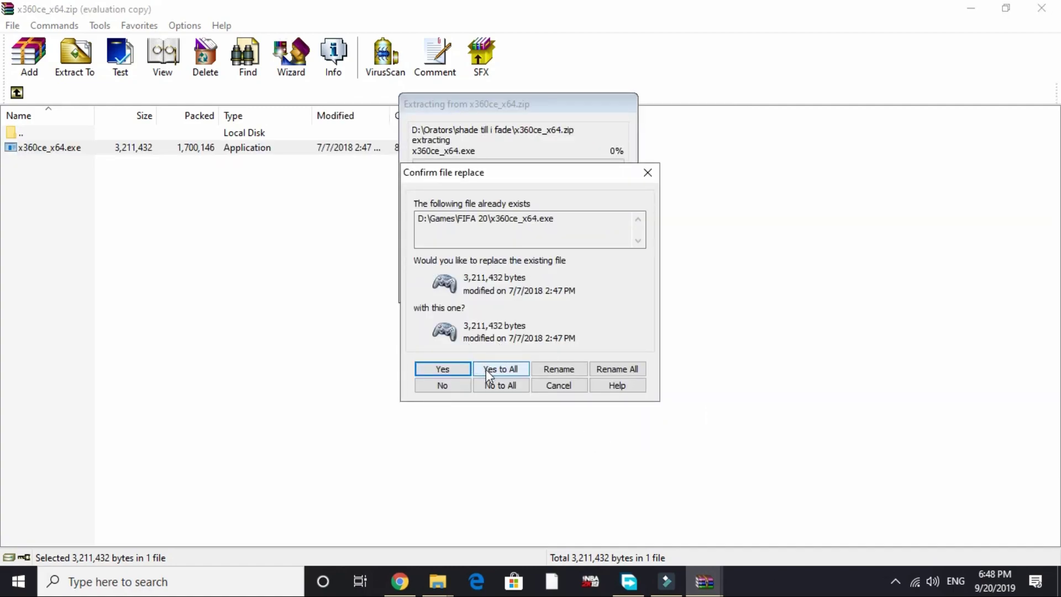
click(485, 369)
- Close WinRAR and bring the FIFA 20 File Explorer window forward
click(1042, 8)
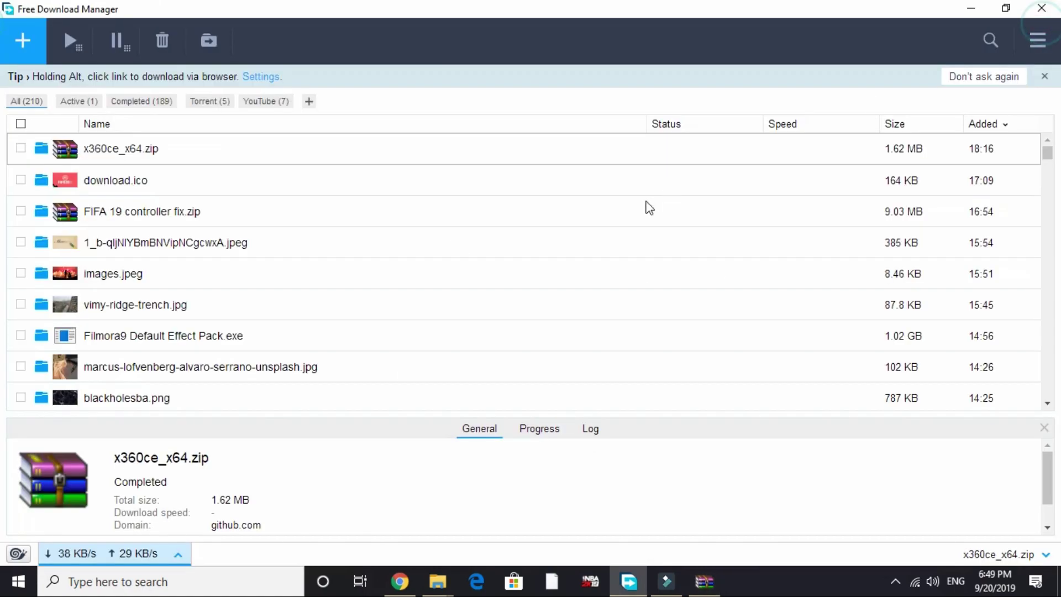
click(439, 580)
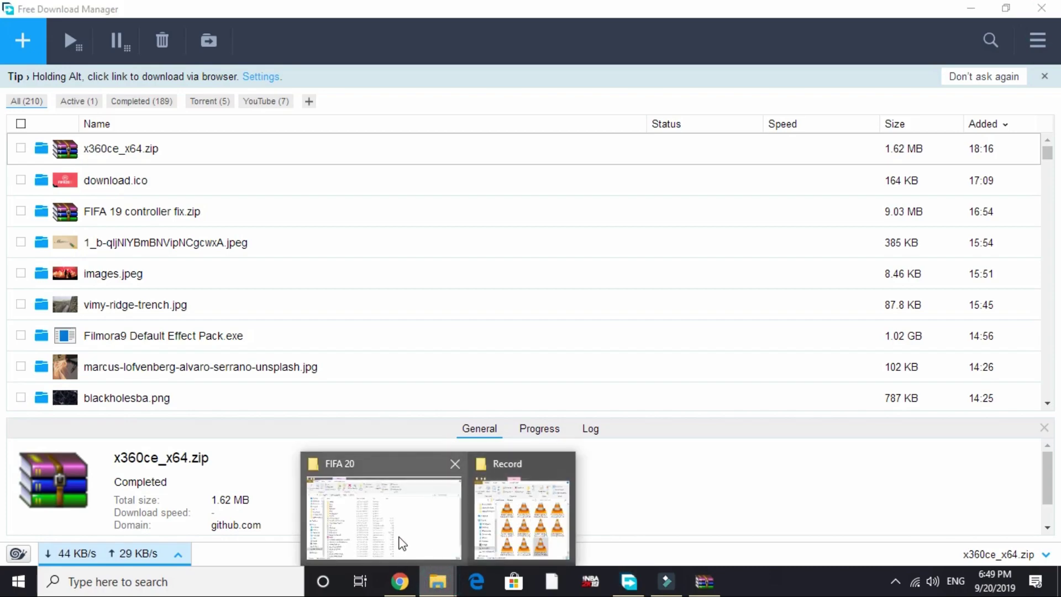
click(401, 543)
scroll(350, 460, down, 2)
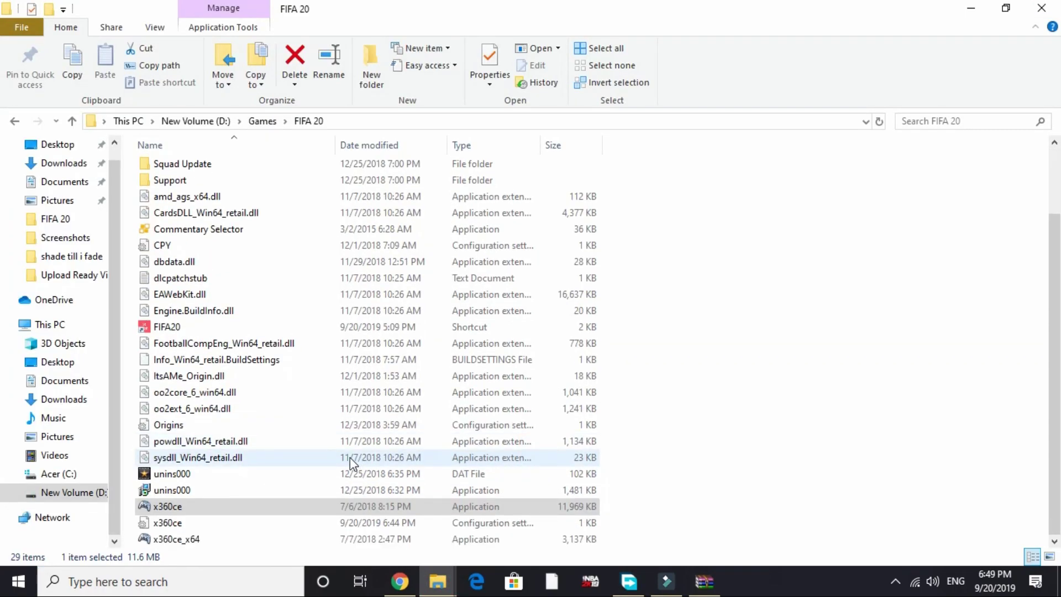
scroll(283, 280, up, 2)
scroll(283, 280, down, 2)
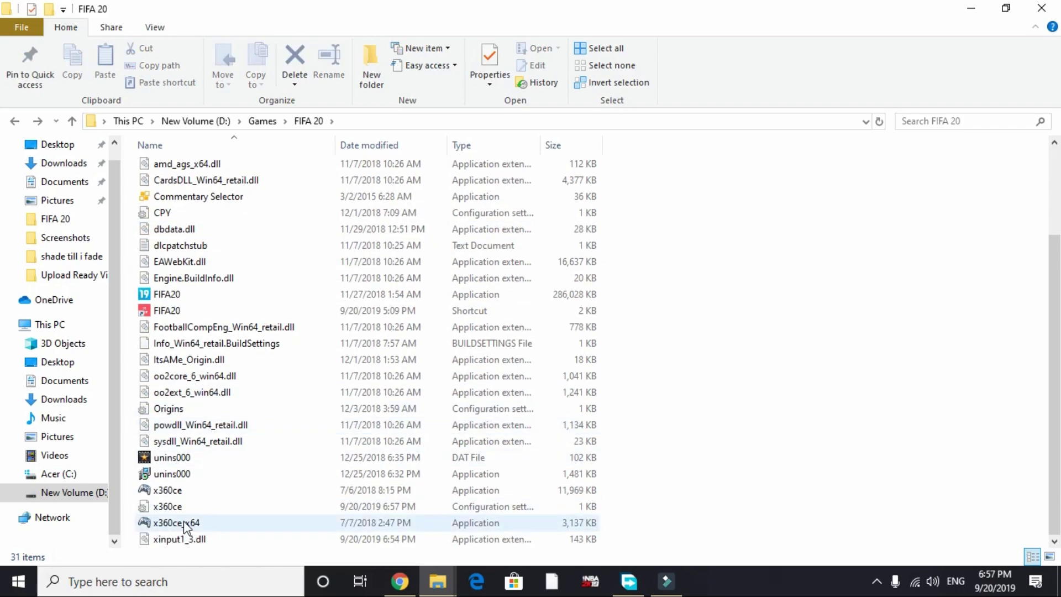
- Run x360ce_x64 as administrator from the FIFA 20 folder
right_click(220, 520)
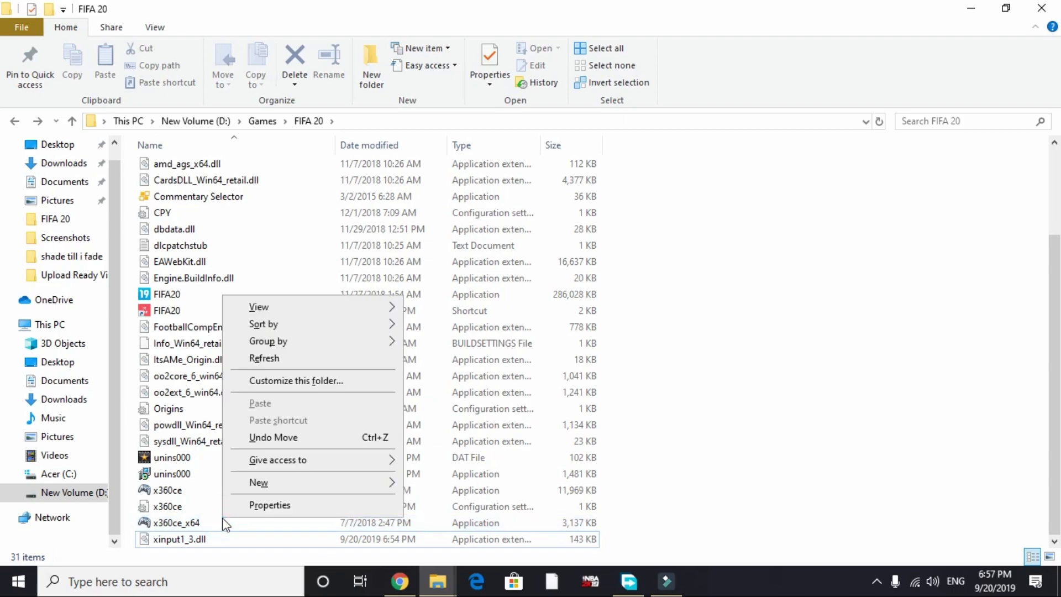
click(174, 518)
right_click(174, 519)
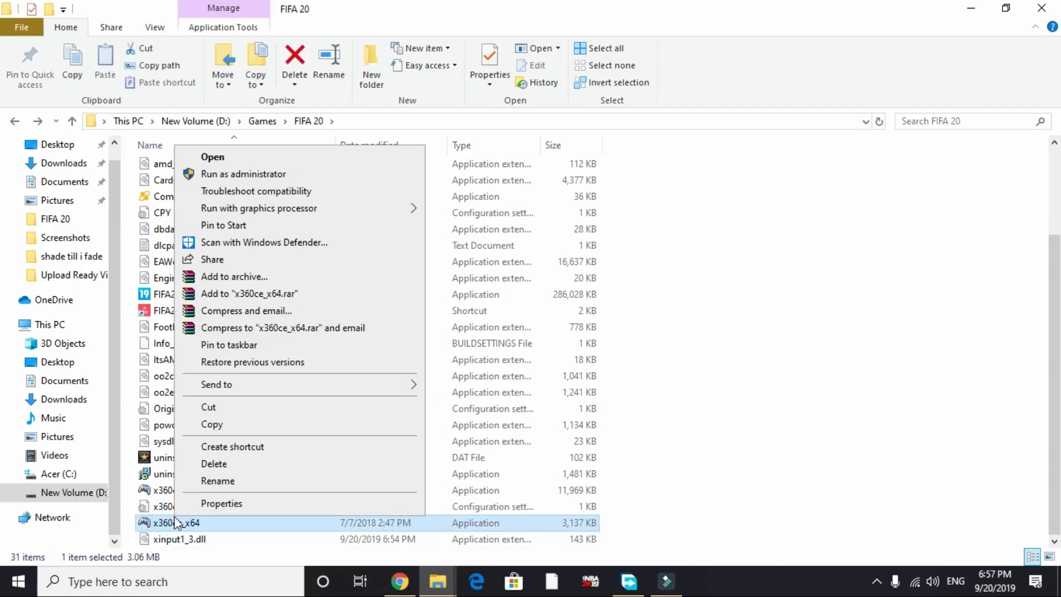
click(234, 177)
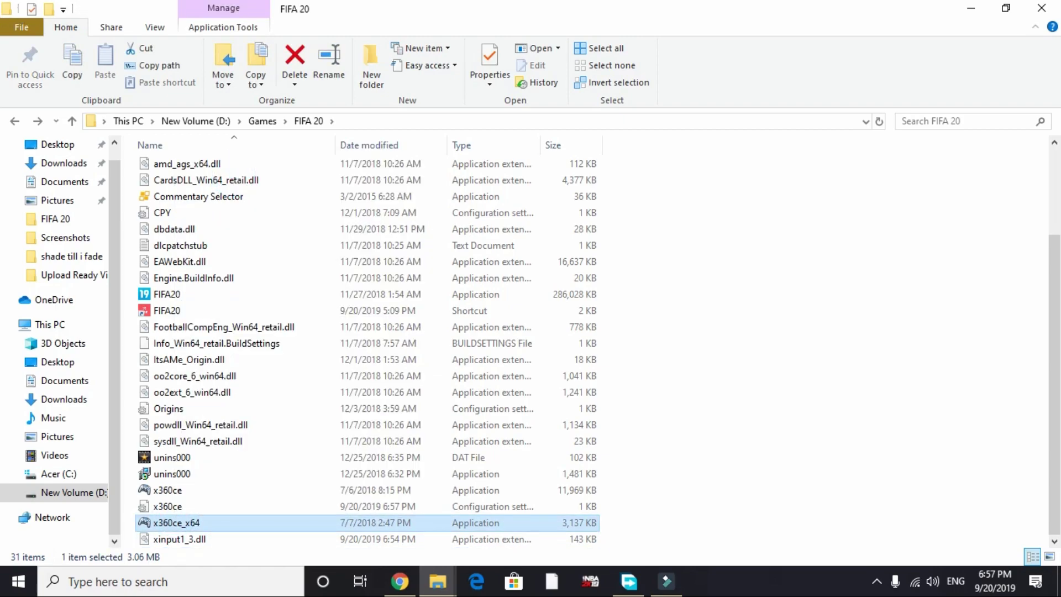
- Let x360ce search automatically and load the Generic USB Joystick settings into Controller 1
scroll(733, 313, up, 3)
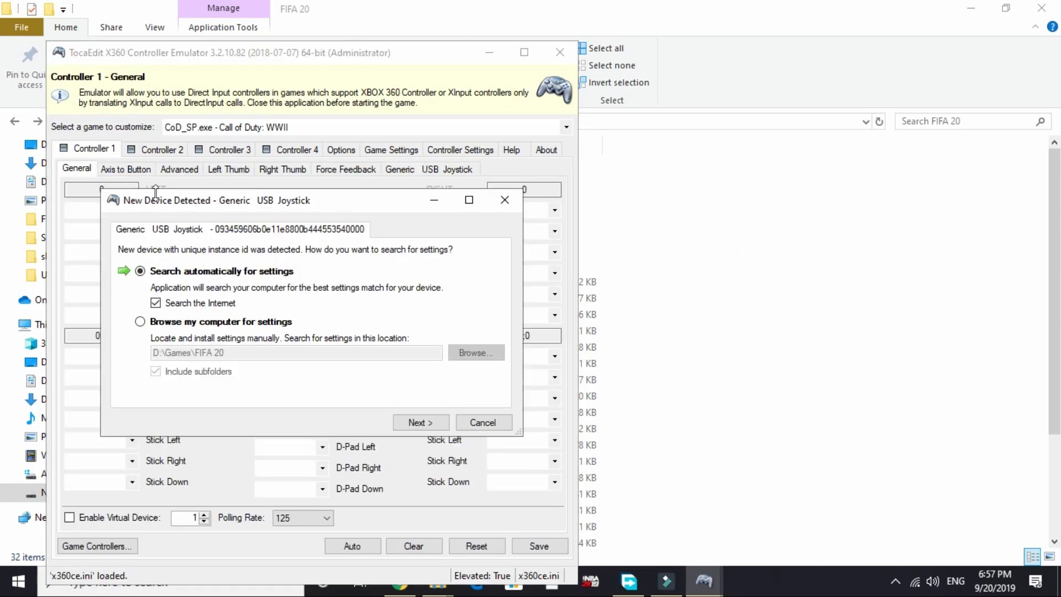
click(416, 422)
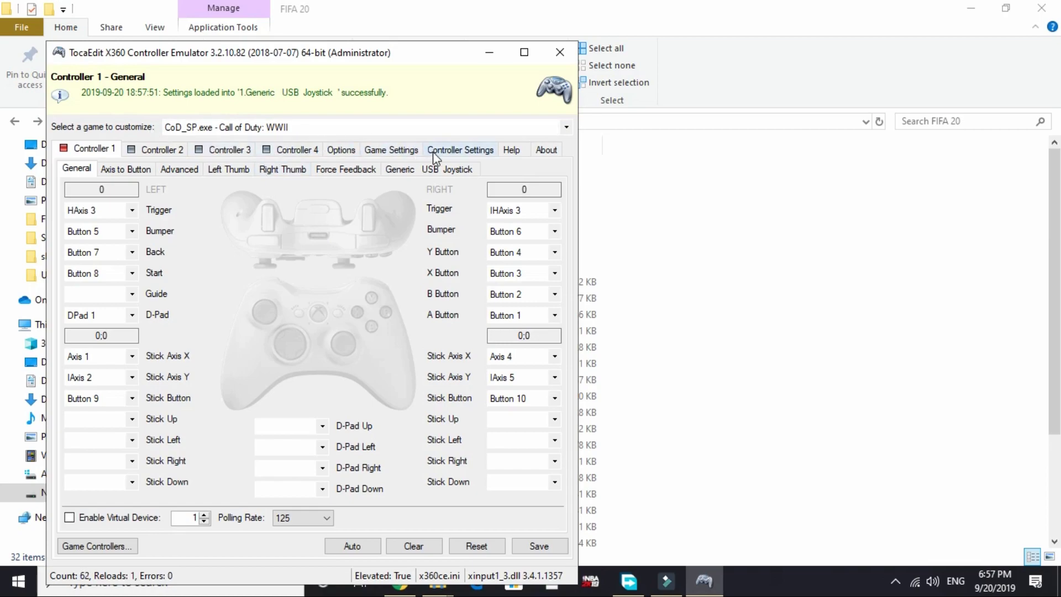
- In Game Settings, browse to FIFA20 in Games\FIFA 20, then cancel since it's already listed
click(414, 156)
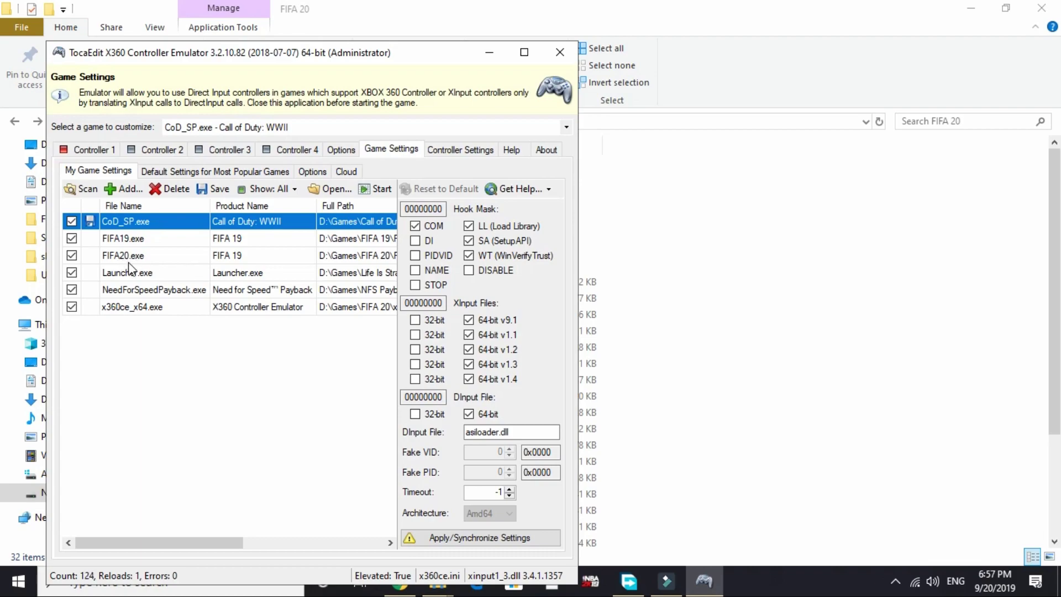
click(130, 190)
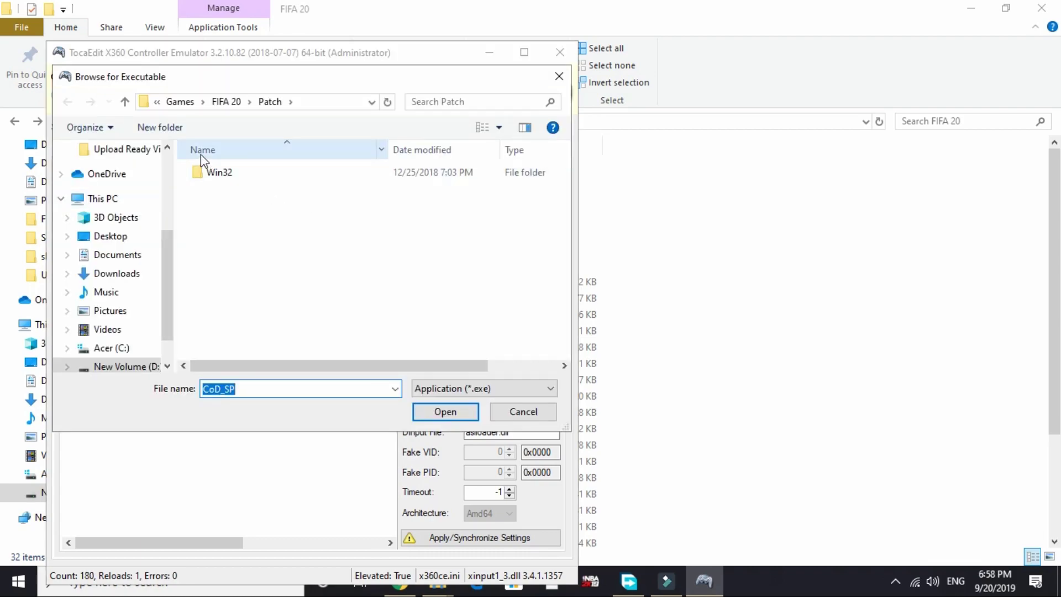
click(228, 103)
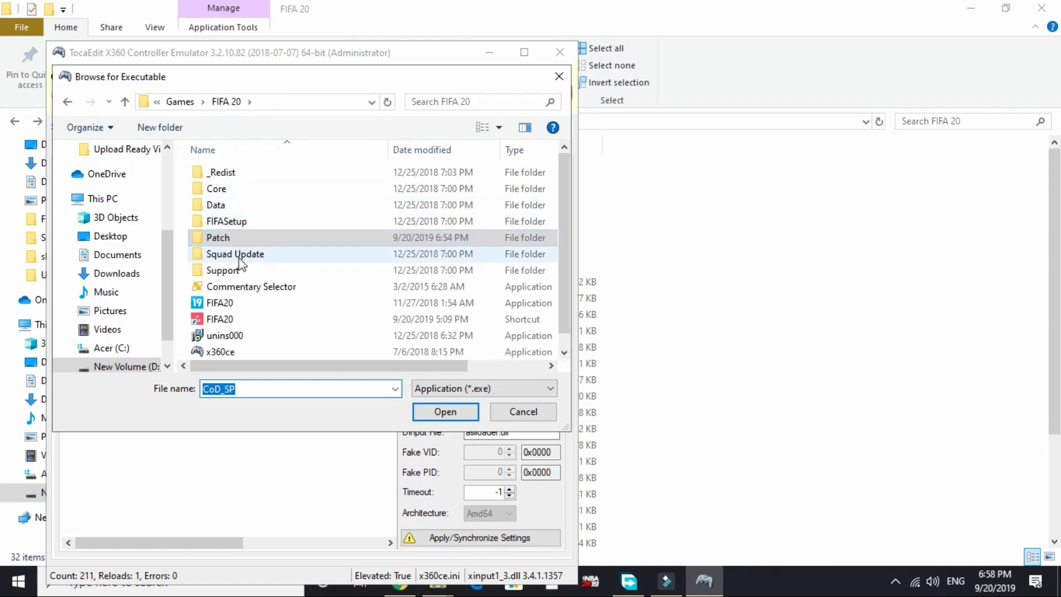
click(246, 325)
click(525, 412)
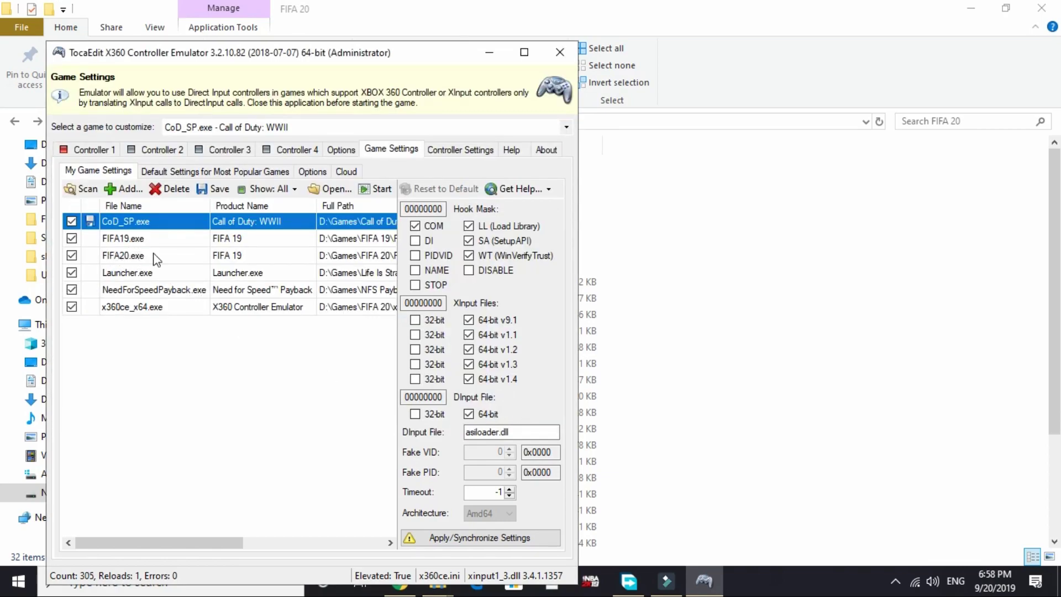
- Return to Controller 1 and select FIFA20.exe as the game to customize
click(147, 149)
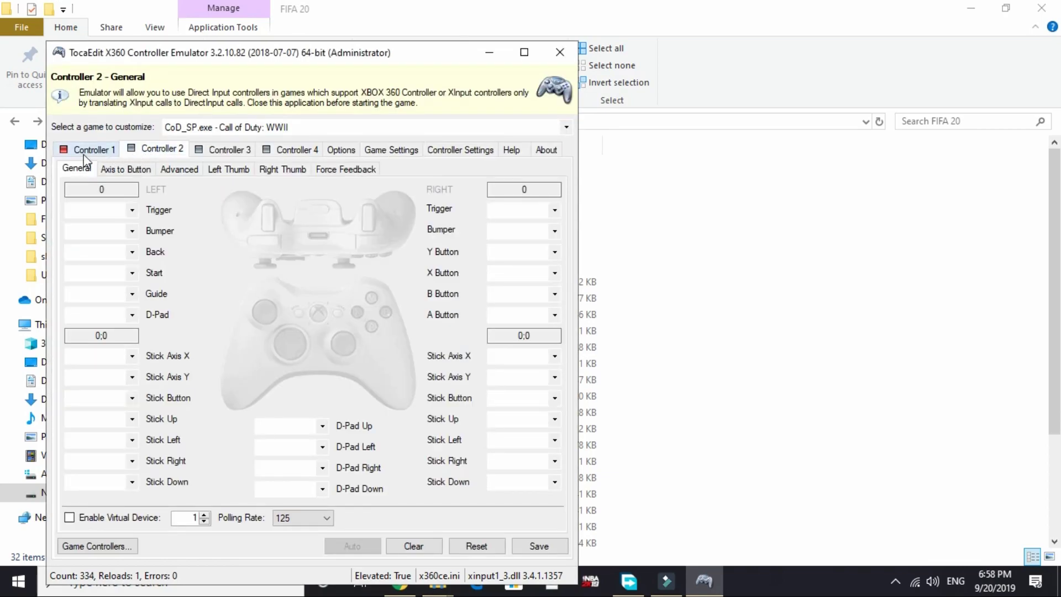
click(90, 150)
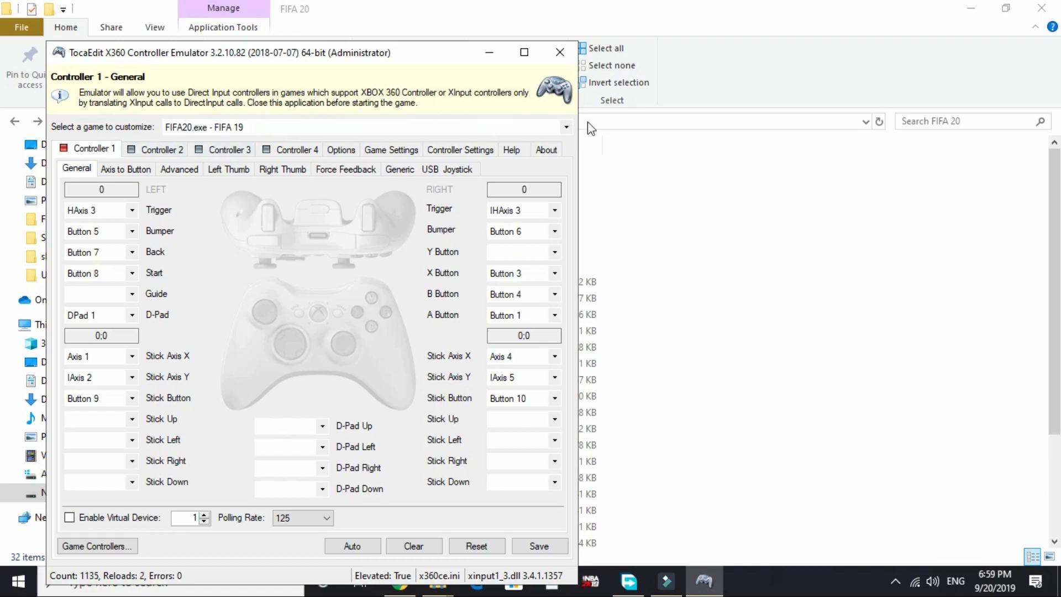
click(567, 127)
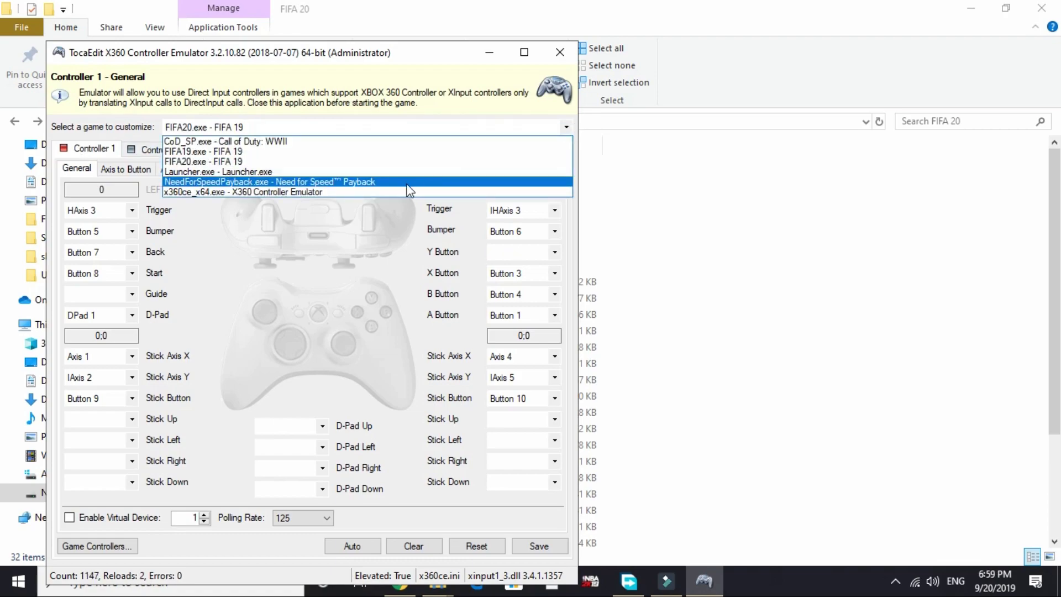
click(365, 161)
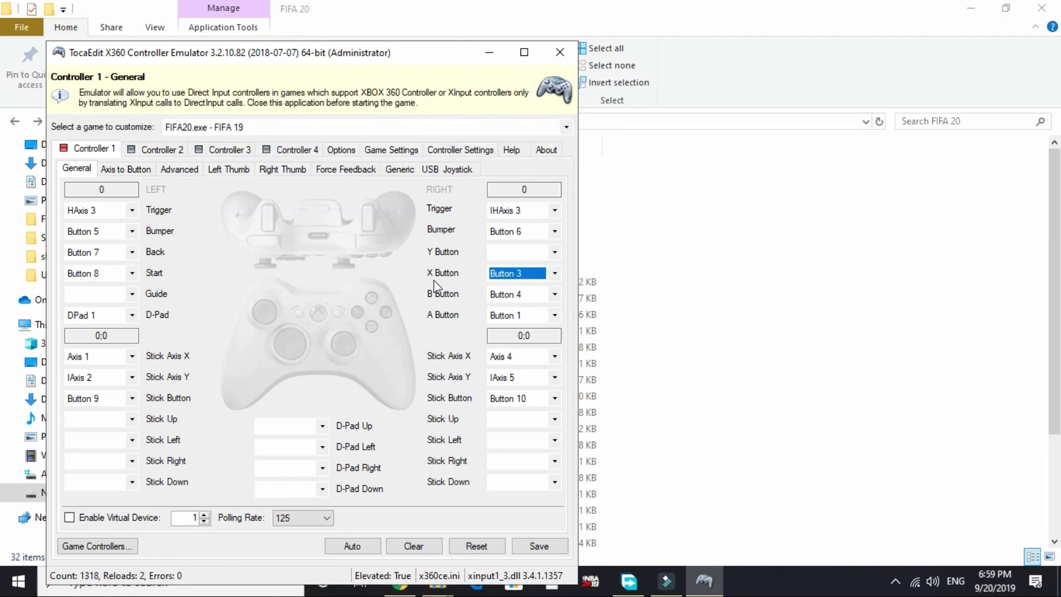
click(555, 252)
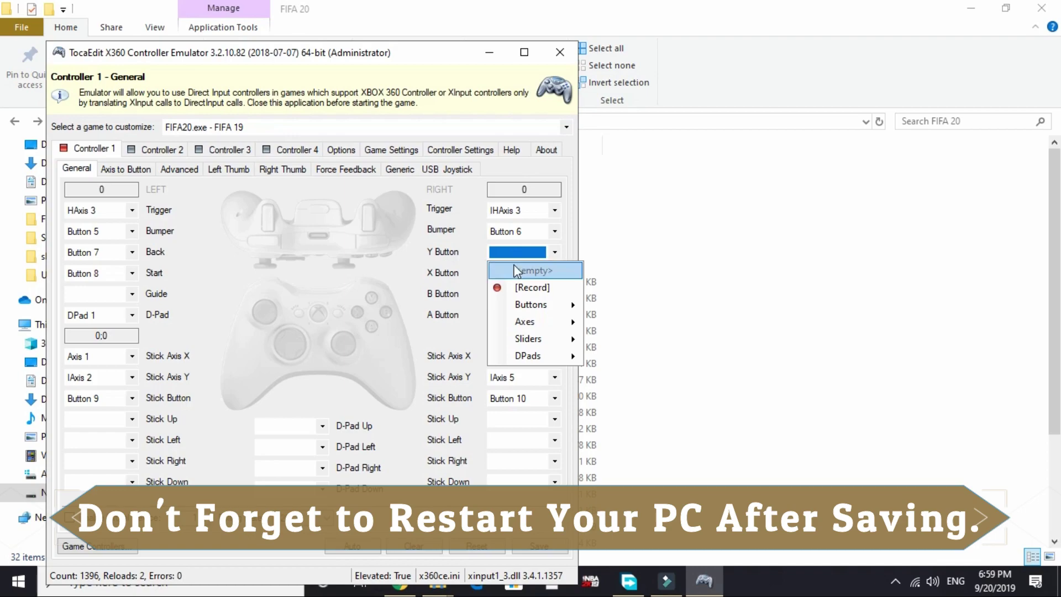
- Record Y as Button 1, X as Button 4, right Stick Up as IHAxis 2, then save
click(518, 287)
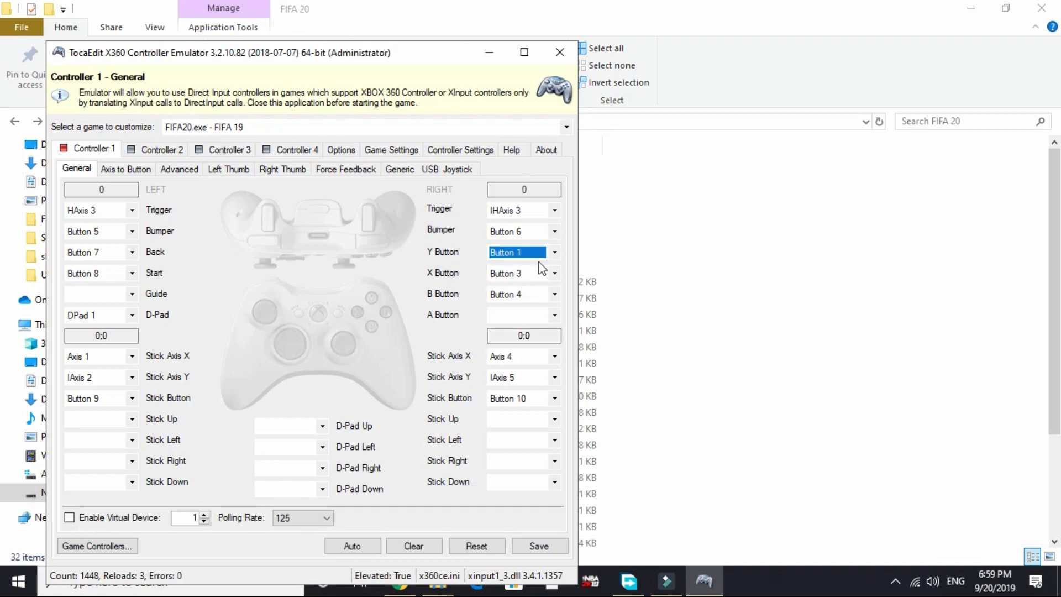
click(555, 273)
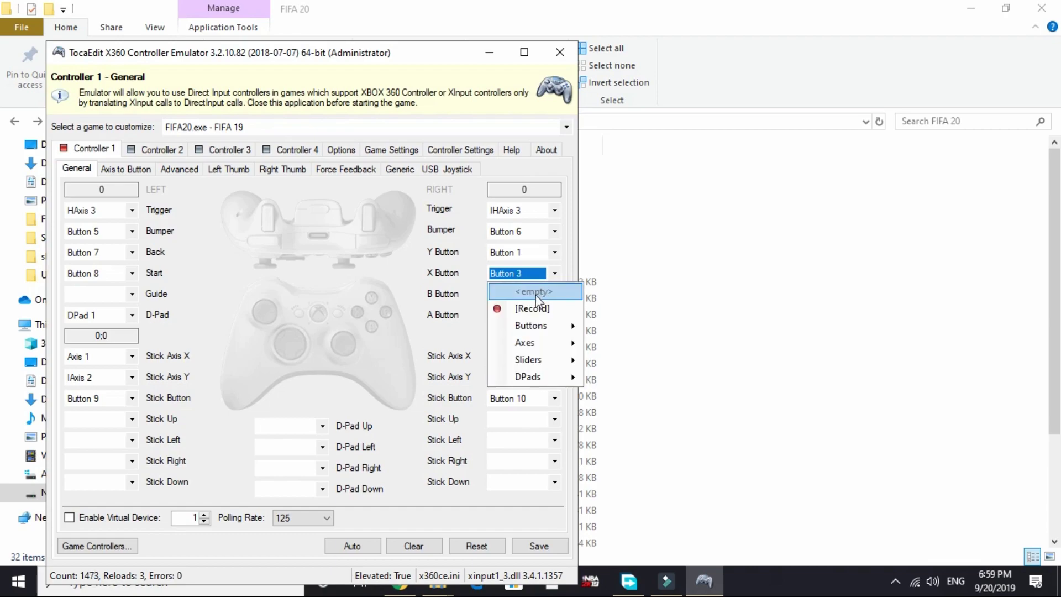
click(532, 310)
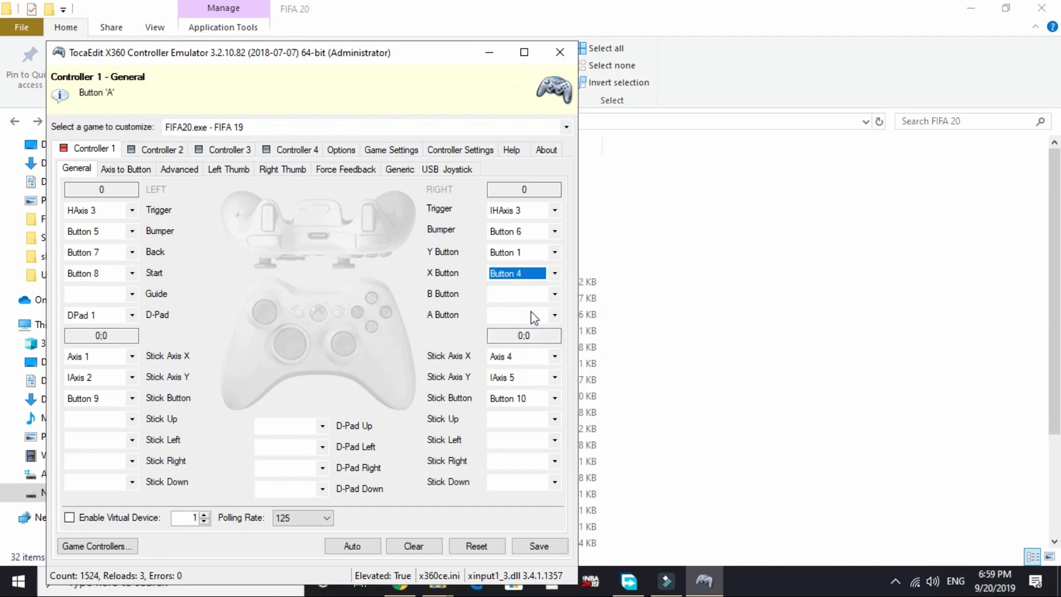
click(554, 293)
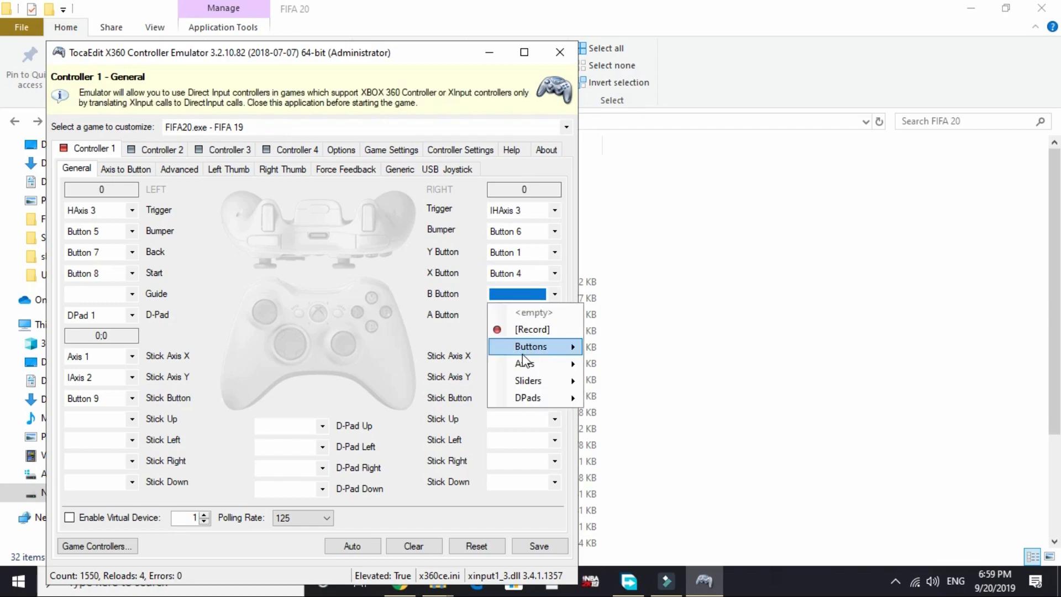
click(500, 434)
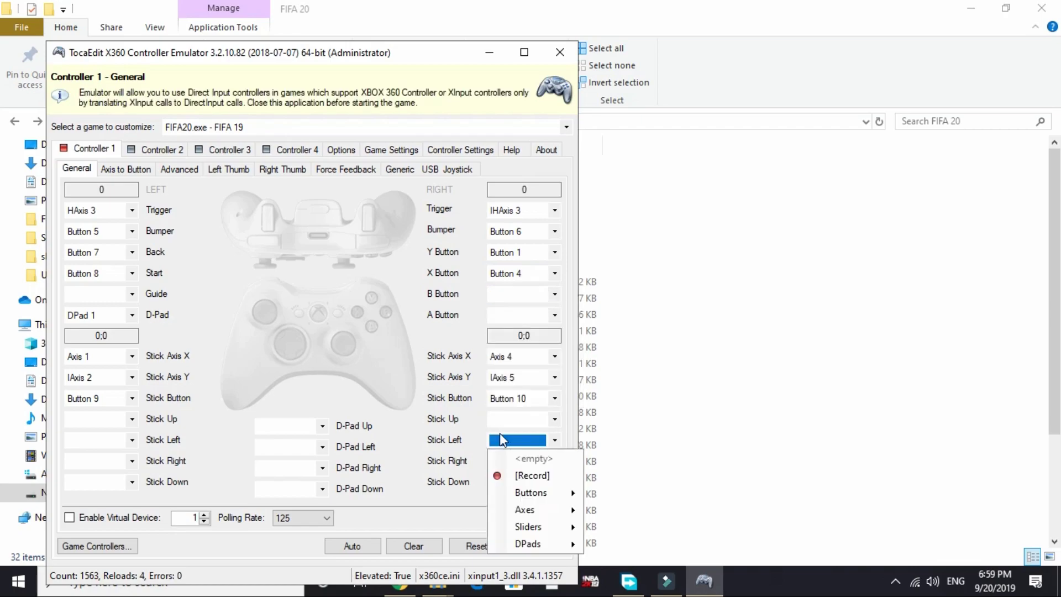
click(555, 419)
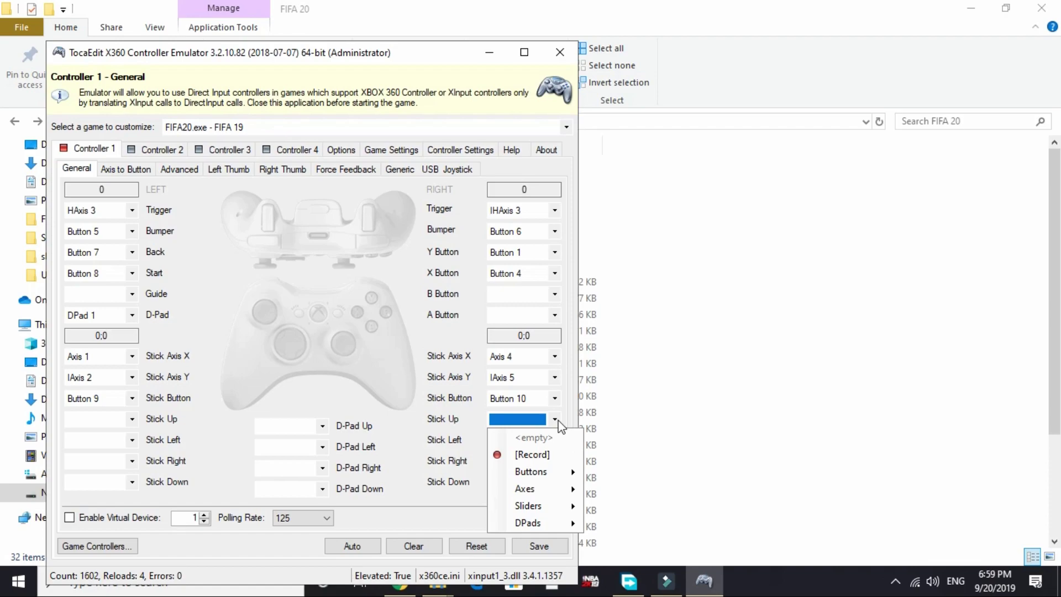
click(534, 455)
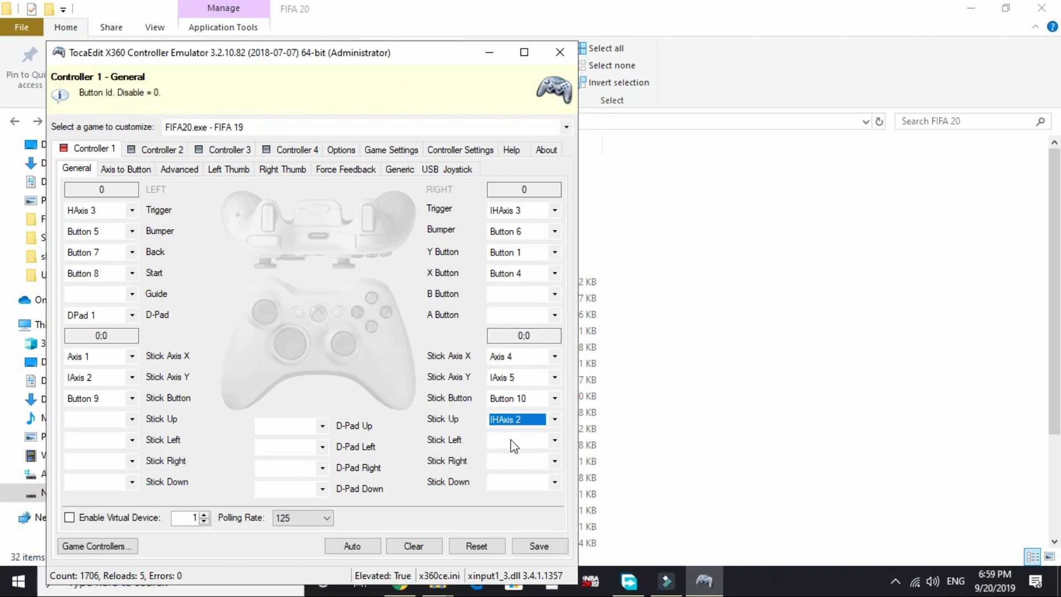
click(538, 546)
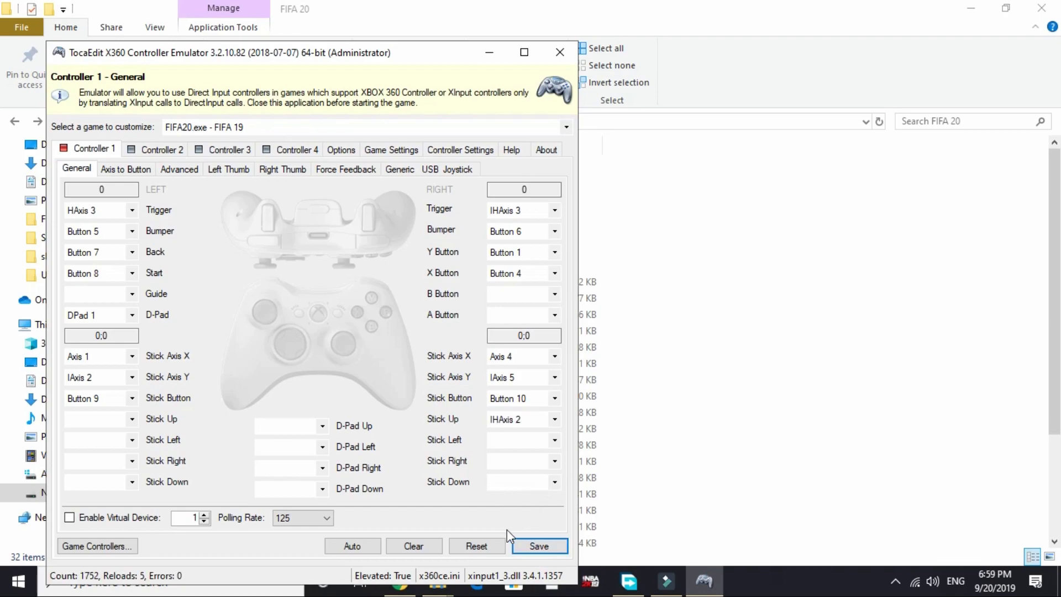
- Minimize x360ce and show the Windows desktop with Win+D
click(489, 53)
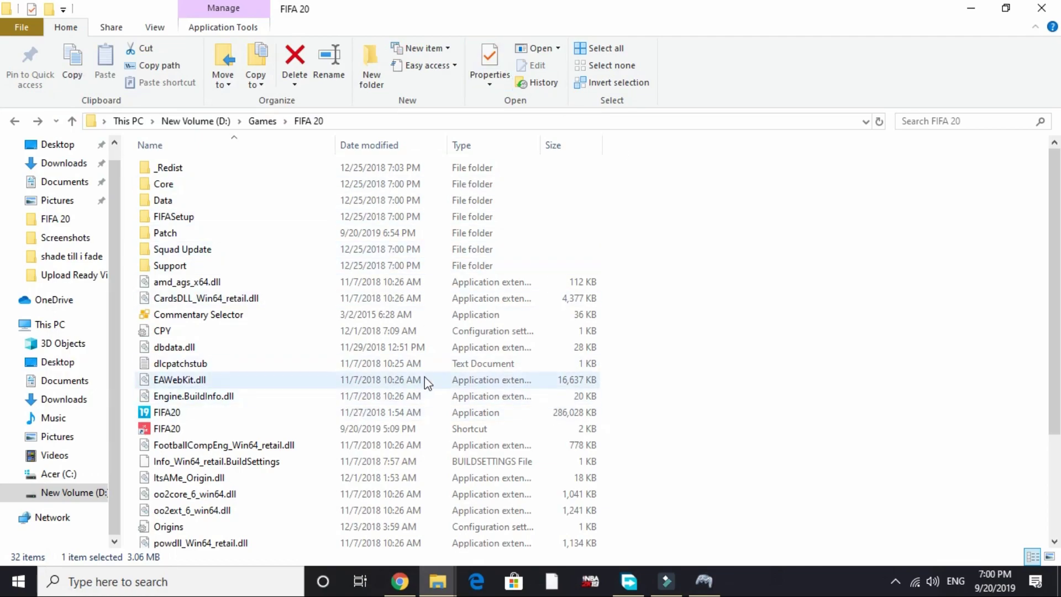
key(super+d)
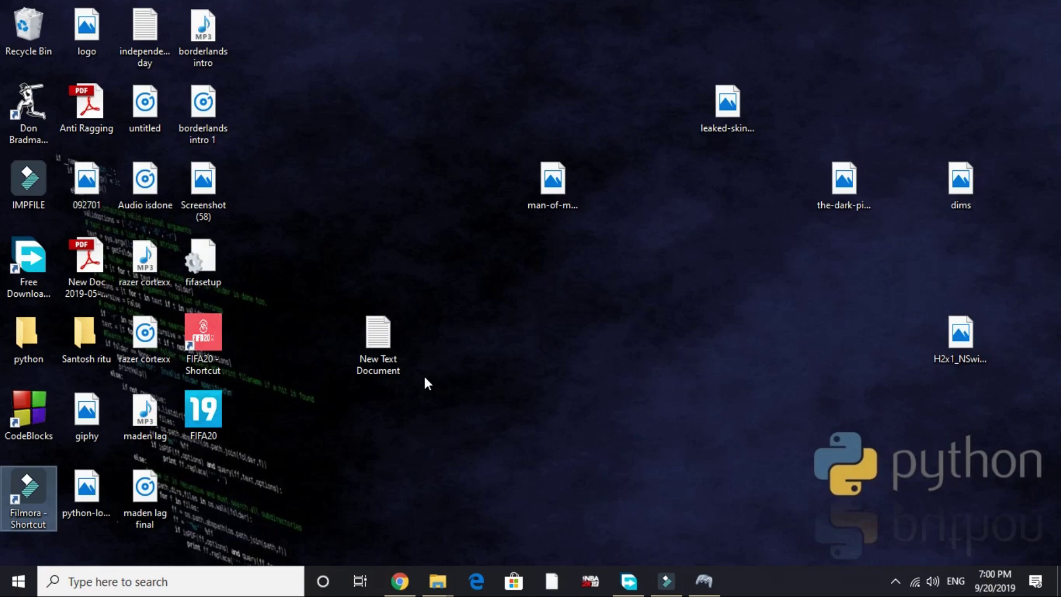